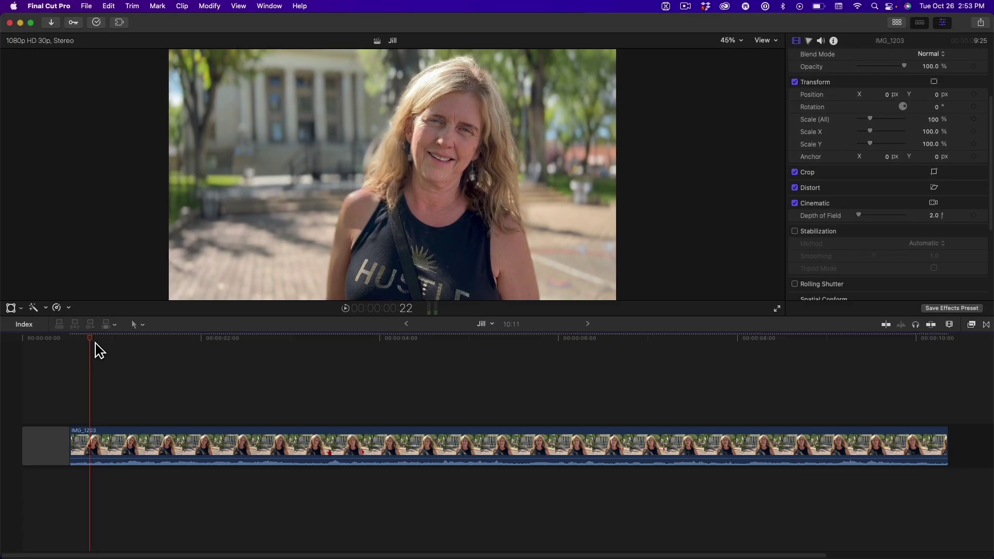
Step: Show the Cinematic focus track above IMG_1203 and play the clip to review its focus
key(ctrl+alt+f)
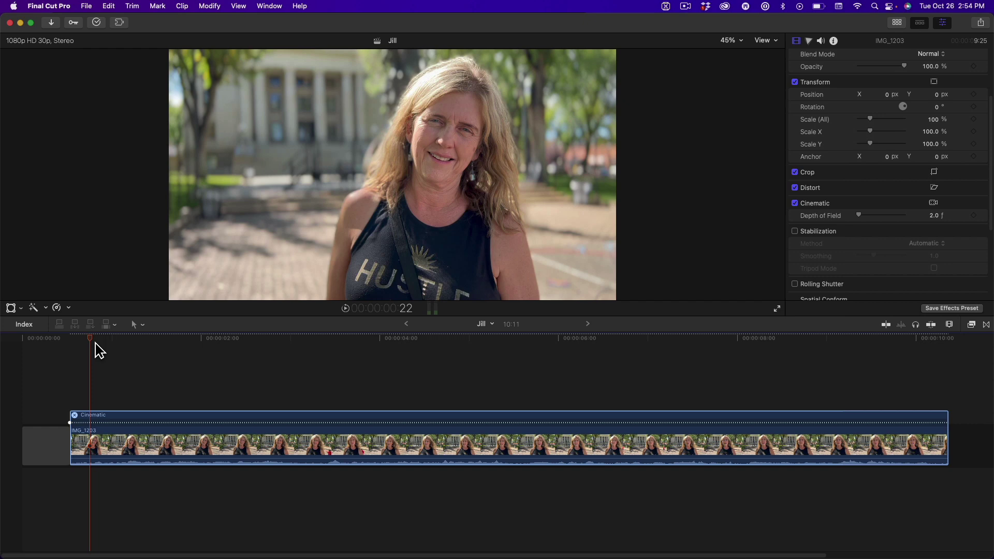
key(space)
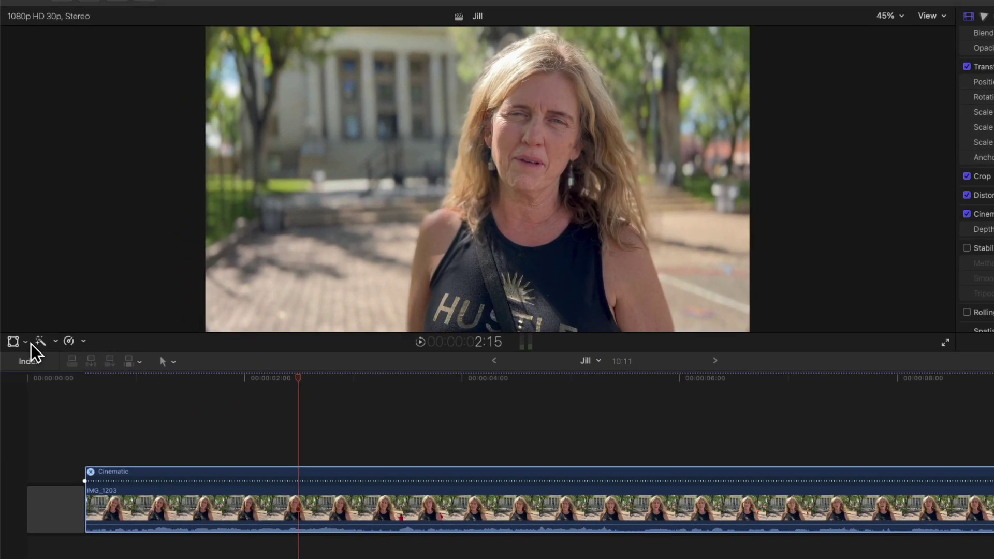
Step: Switch the viewer to Cinematic mode, lock tracking focus on the woman's face, then step ahead ten frames
click(21, 308)
click(35, 364)
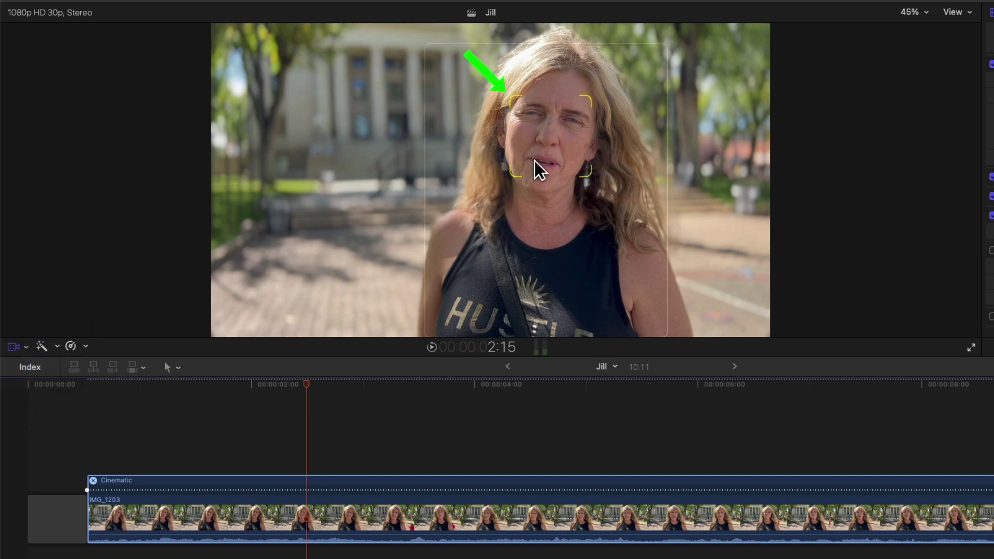
click(545, 151)
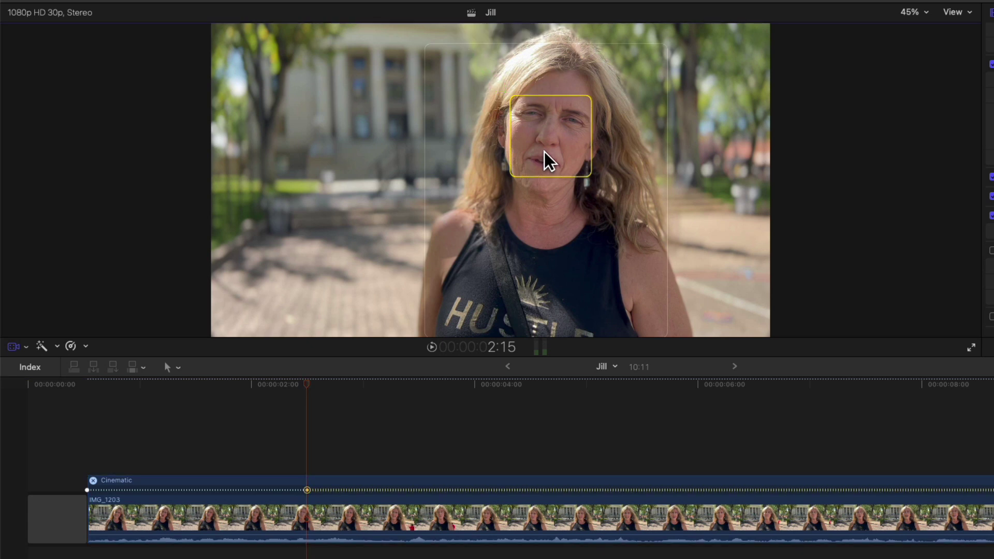
key(shift)
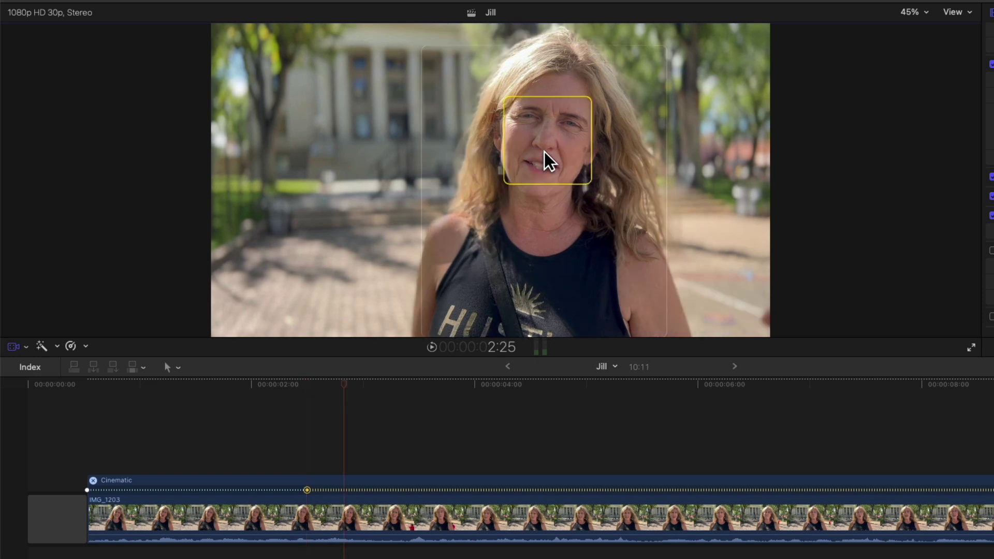
Step: Rack focus to the courthouse door, then add another door focus keyframe at 5:00
click(394, 129)
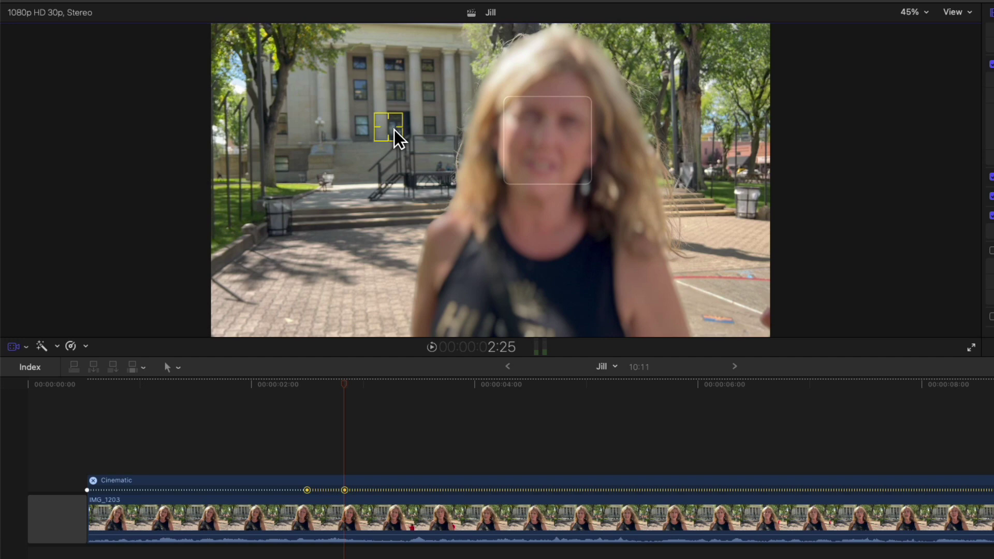
key(space)
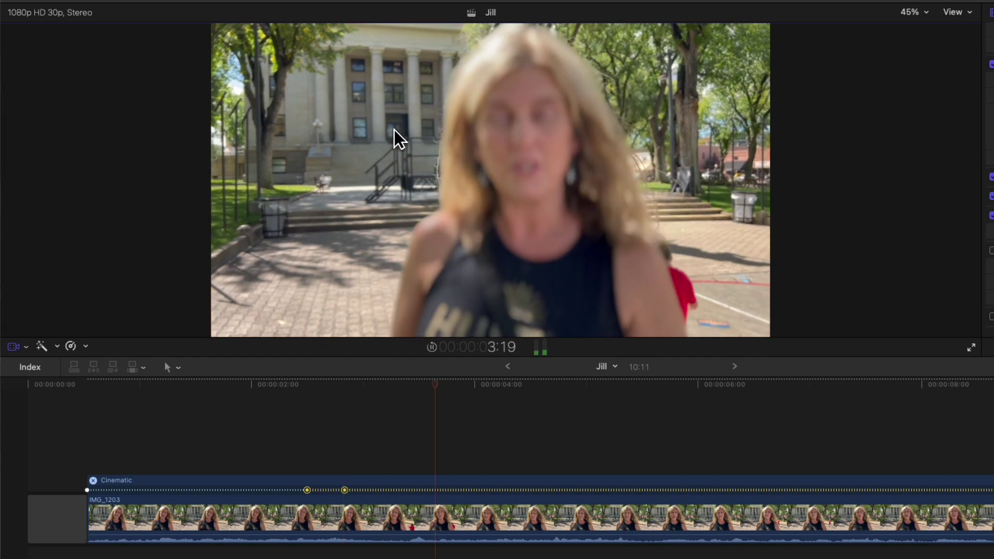
key(space)
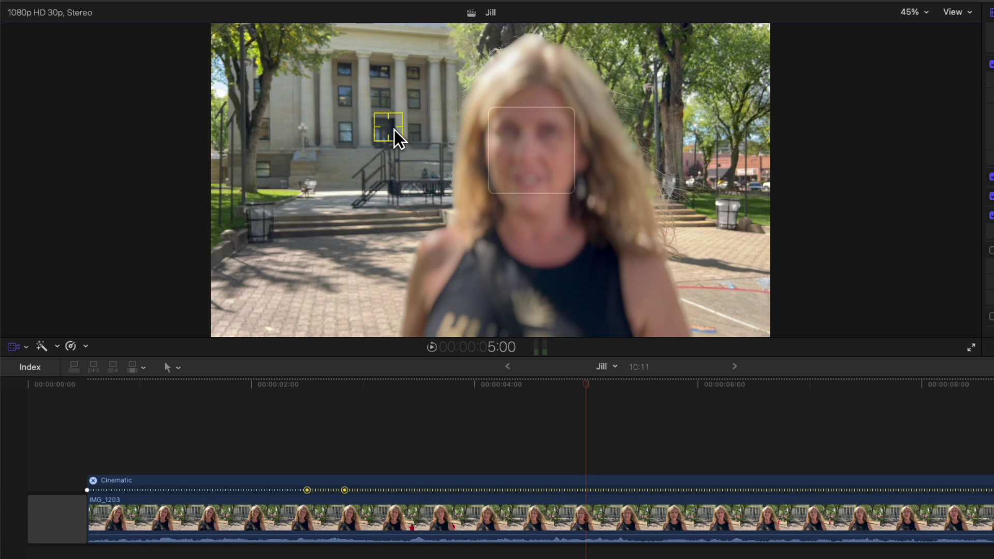
click(393, 129)
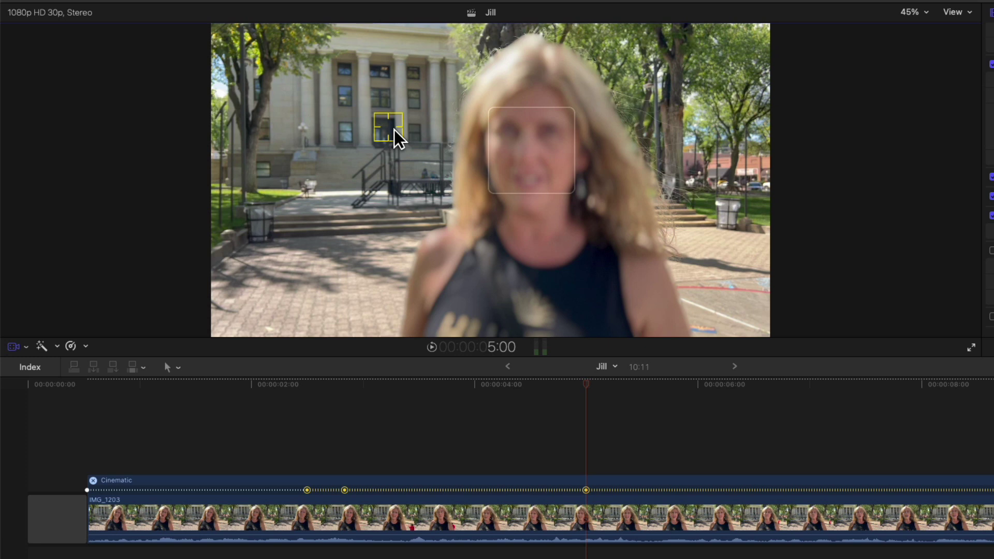
Step: Set an AF tracking lock on the woman's face at 5:10 and replay the rack focus from the start
key(shift+space)
key(shift+Right)
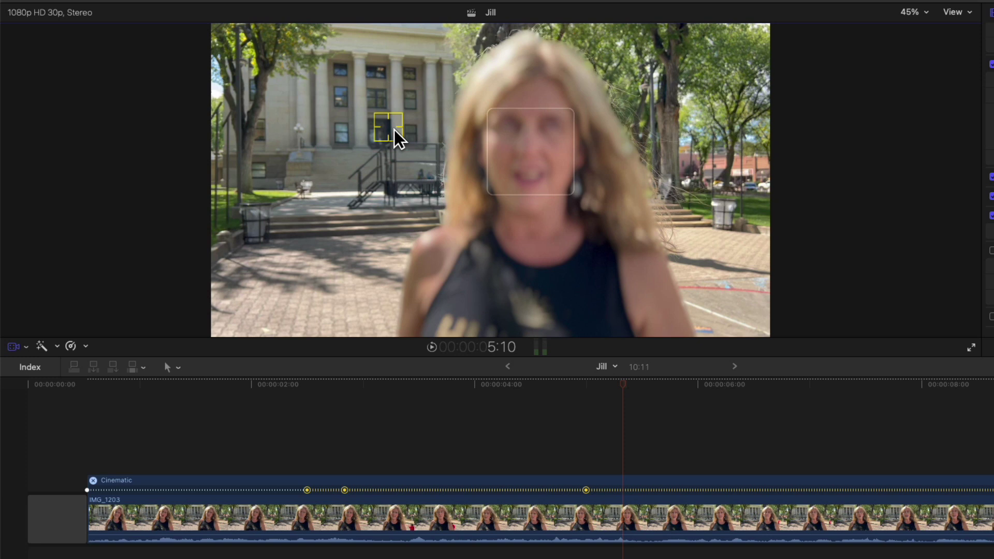
click(513, 148)
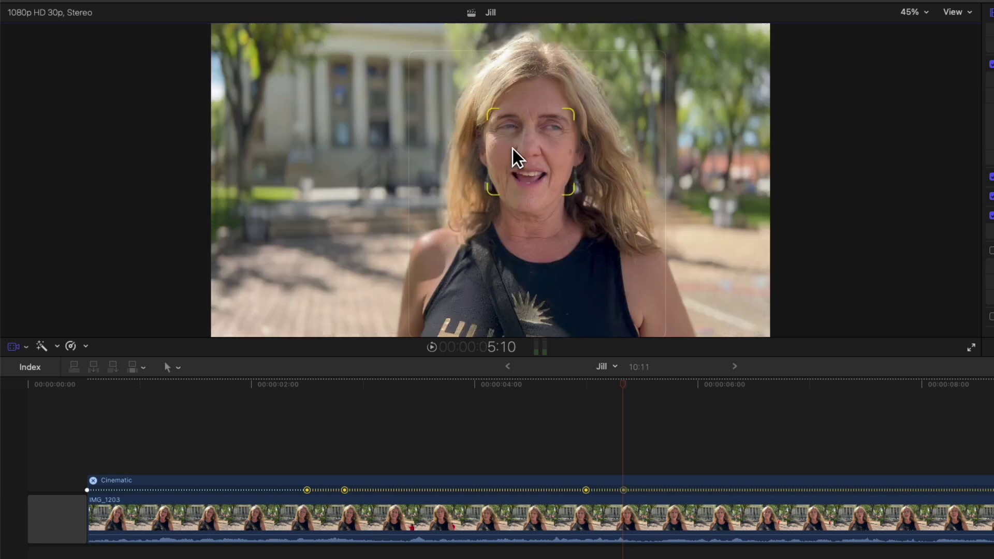
click(513, 148)
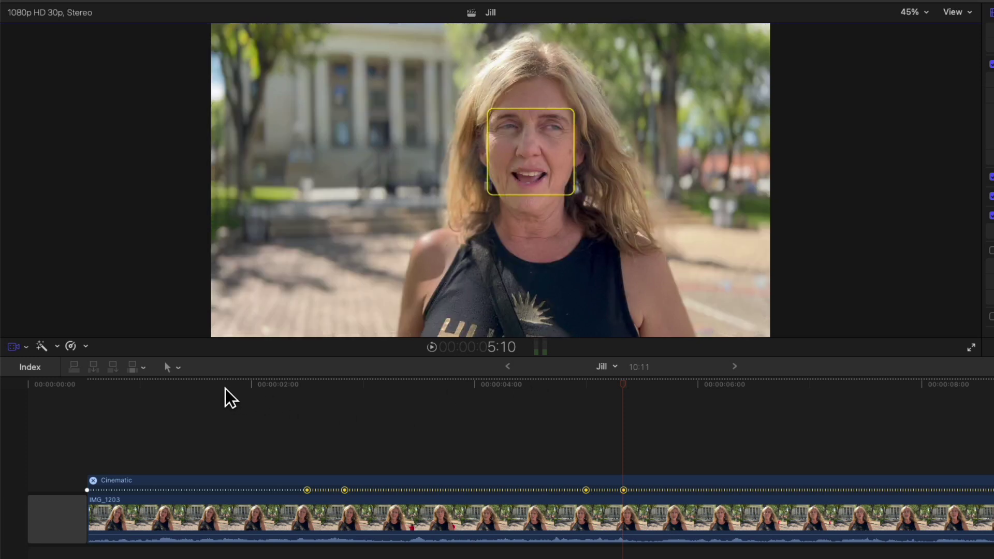
drag(171, 397, 105, 412)
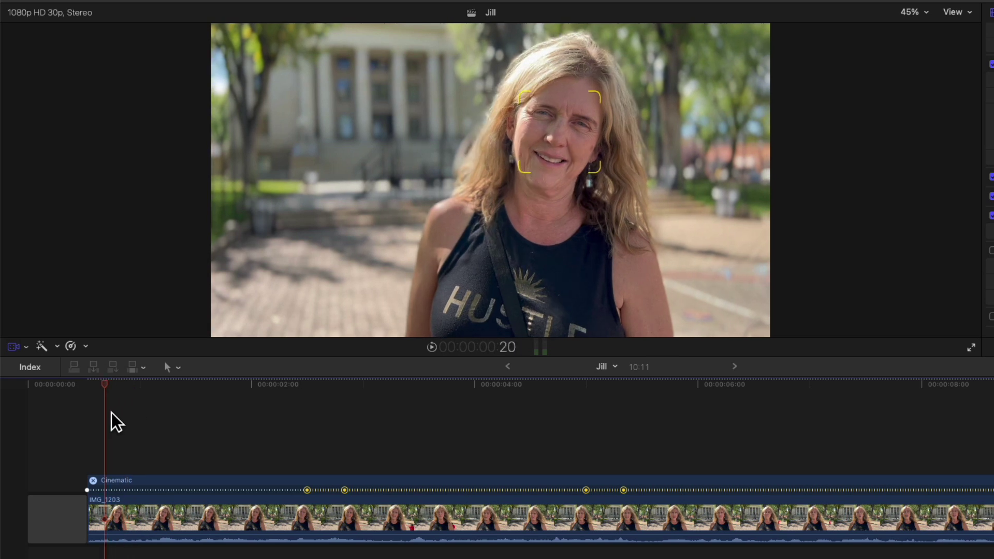
key(space)
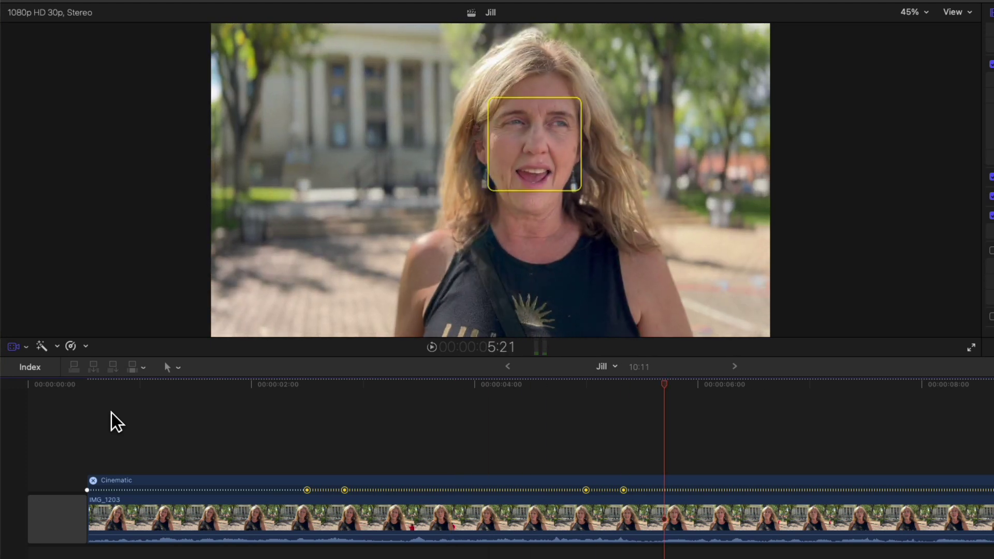
Step: Add the RT Tracking Essentials Text Box title over the clip at 2:06
key(alt+super+1)
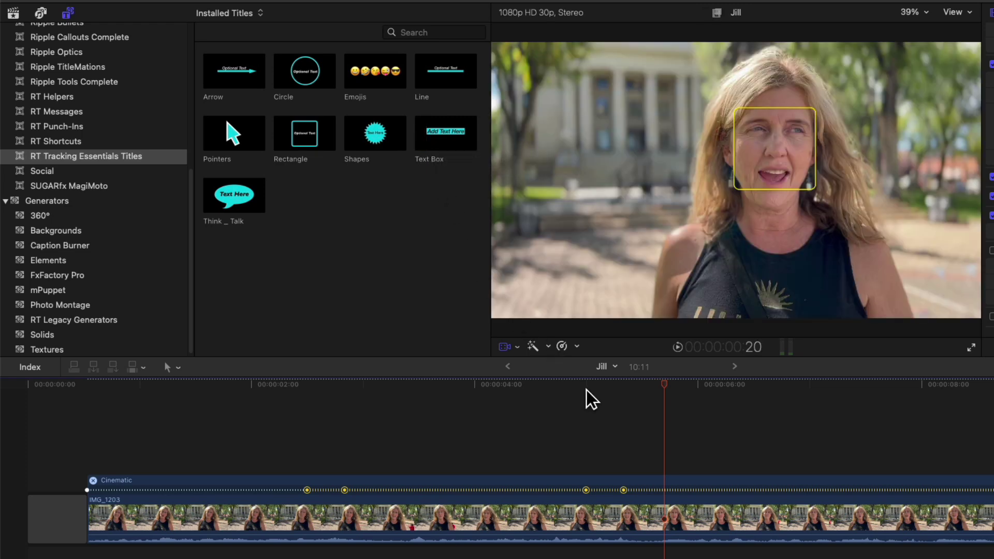
drag(586, 388, 288, 415)
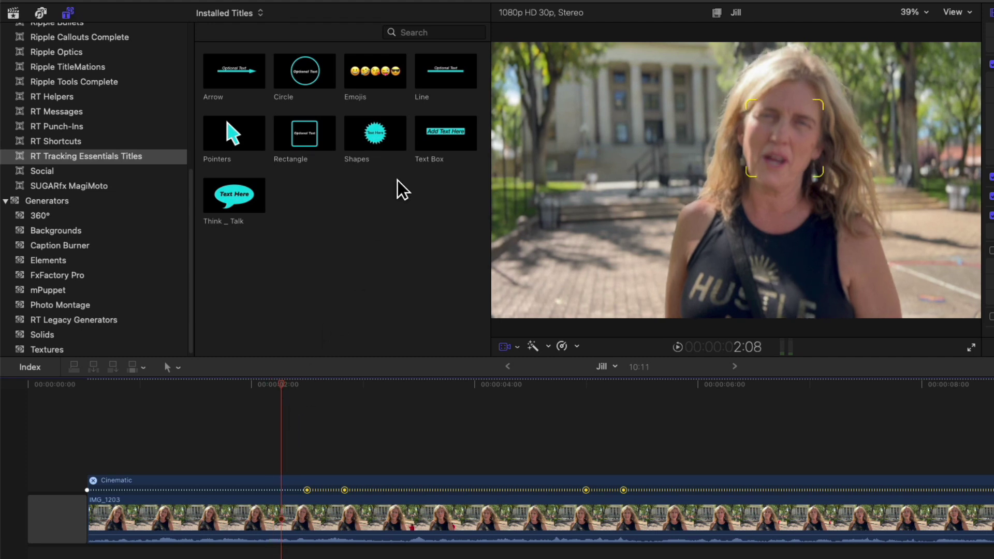
drag(449, 143, 696, 157)
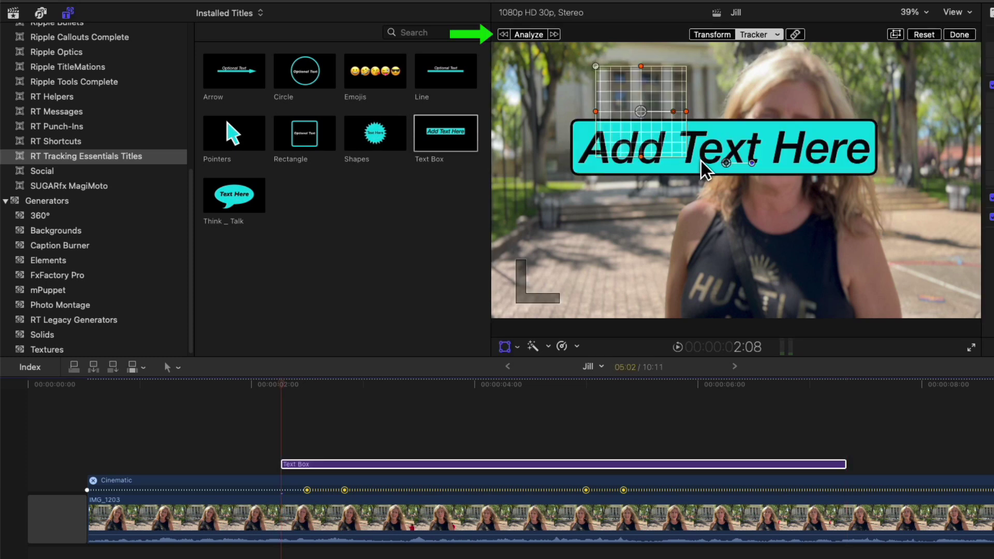
Step: Analyze the footage so the Text Box follows the courthouse, then check the tracking at 3:03
click(533, 35)
drag(282, 396, 404, 406)
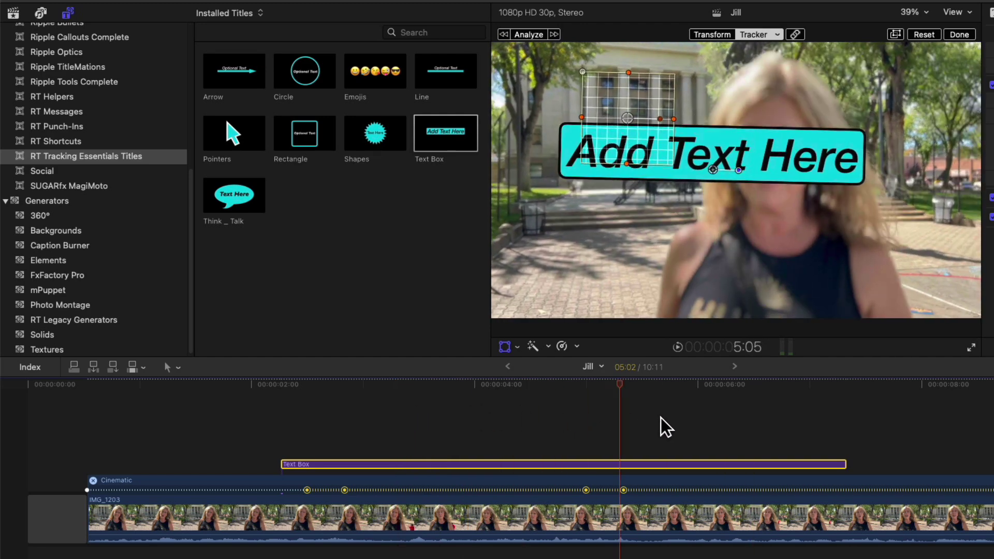
drag(430, 406, 381, 406)
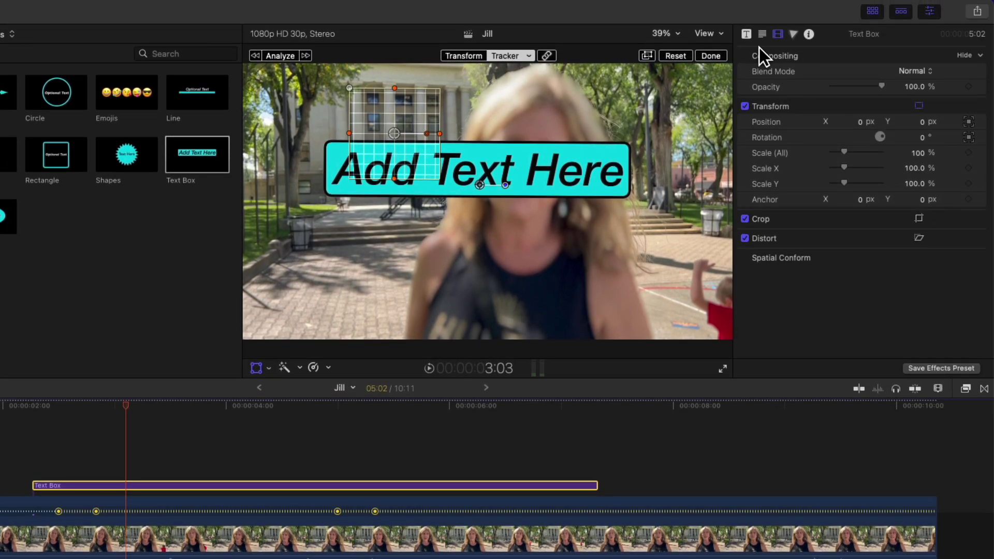
Step: Open the Text Box title's Text inspector and expand it to full height
click(754, 40)
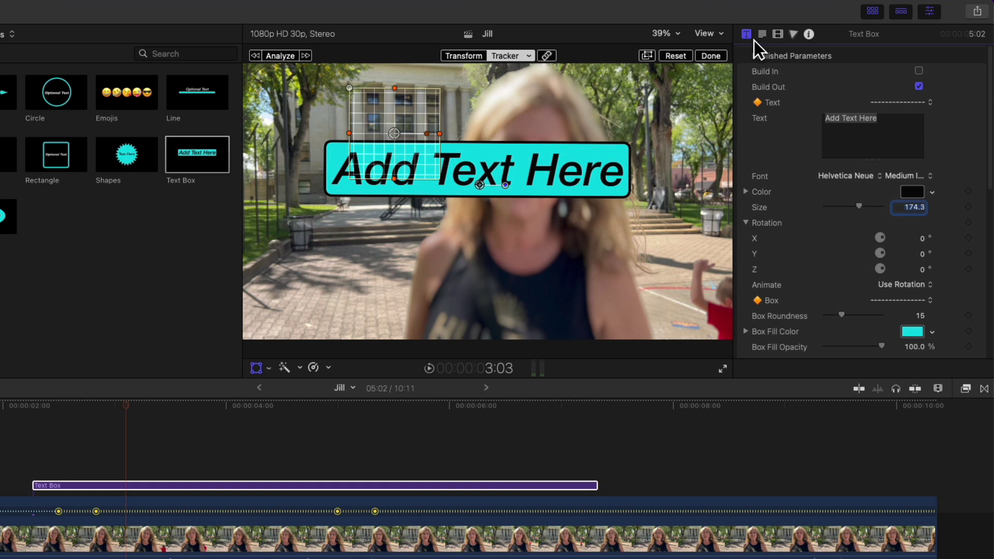
double_click(868, 36)
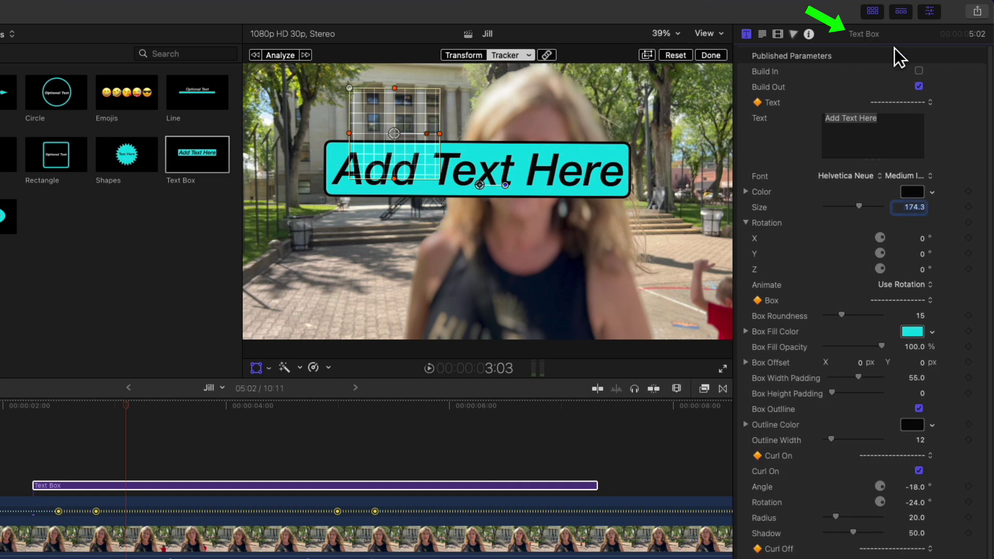
Step: Replace the placeholder text with 'Not her' and 'birthday' on two lines
click(895, 122)
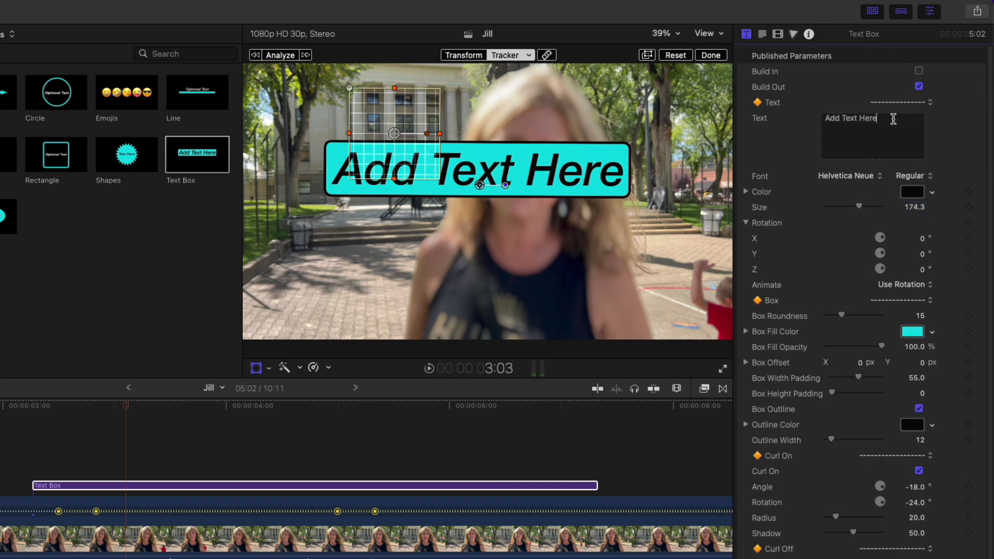
drag(895, 122, 792, 121)
text(Not her)
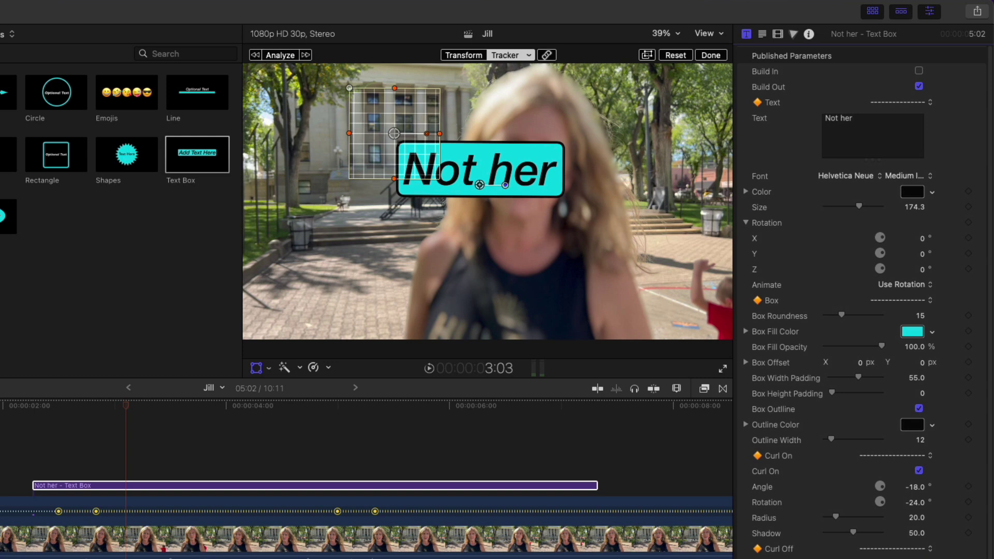
key(Return)
text(birthday)
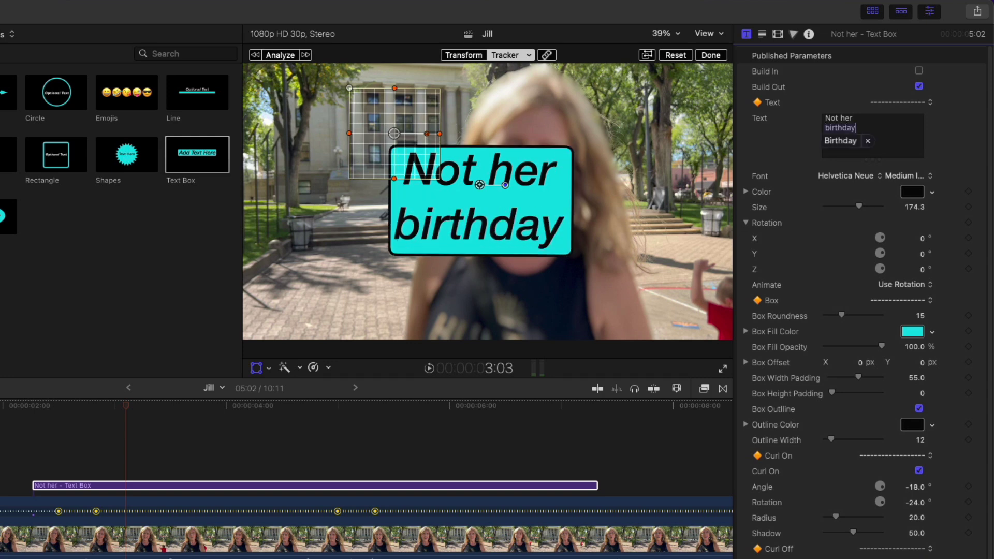
Step: Set the title text to the Junegull font, white, at about size 82
click(834, 177)
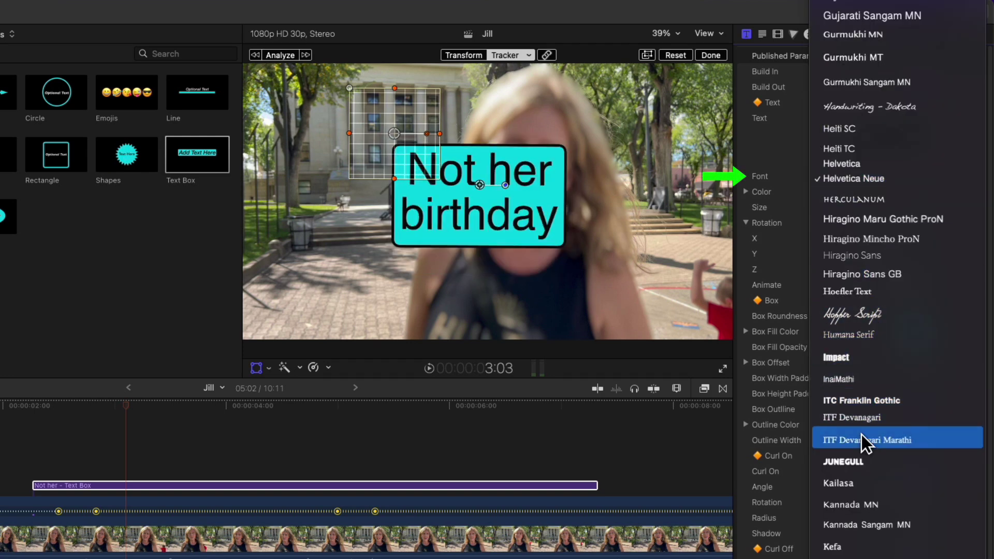
click(853, 461)
click(932, 192)
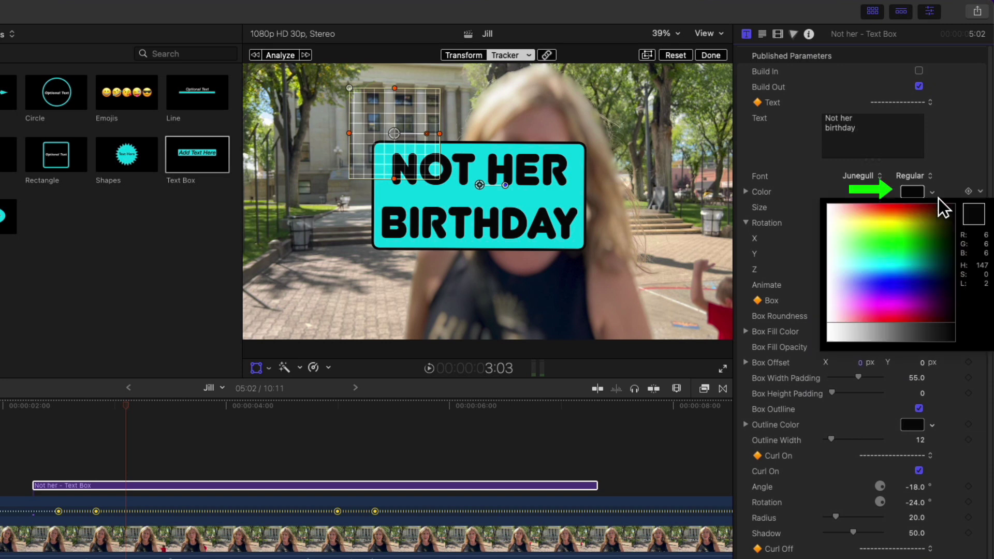
click(873, 256)
drag(873, 256, 838, 291)
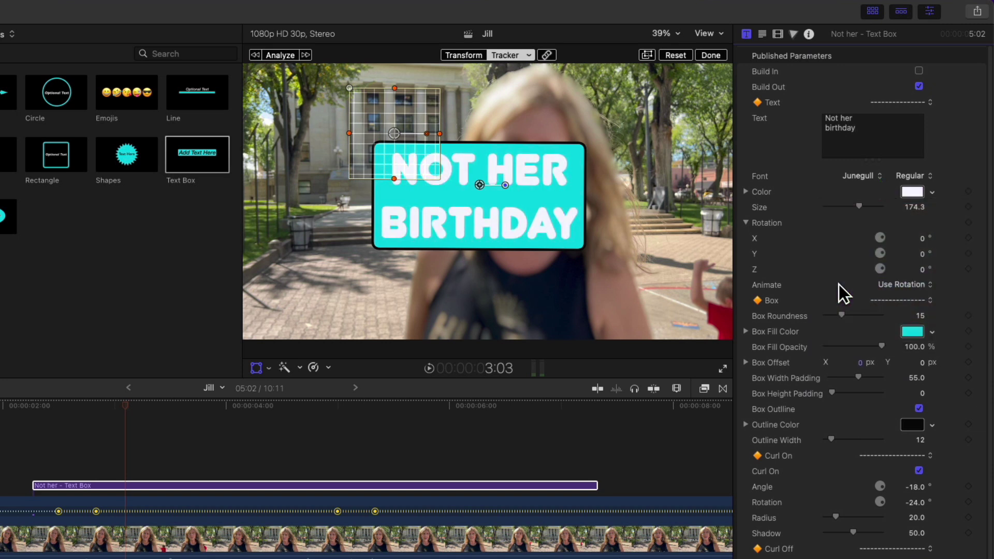
drag(865, 209, 846, 211)
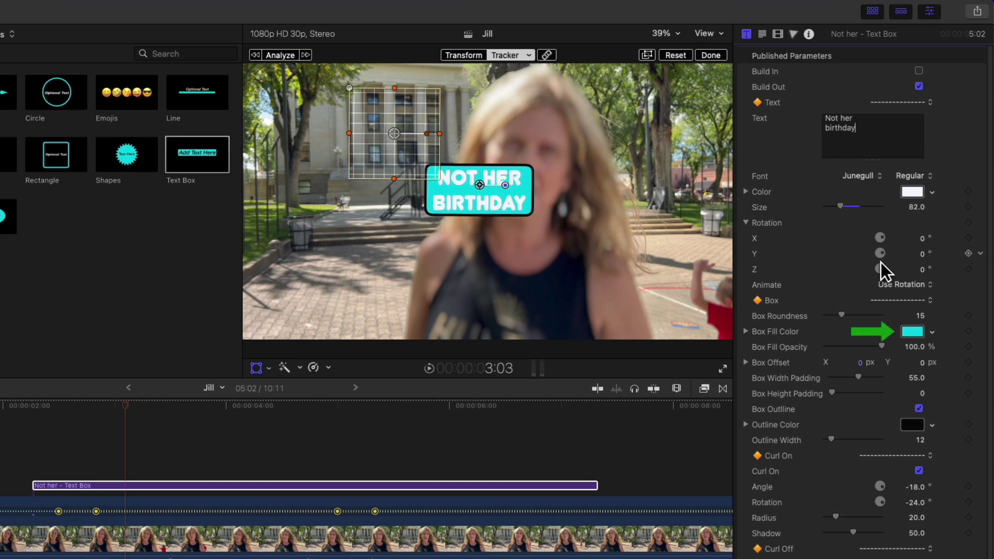
Step: Fill the box grey at about 29% opacity, outline it white, and move it onto the building
click(932, 332)
click(882, 402)
drag(882, 402, 890, 470)
key(Escape)
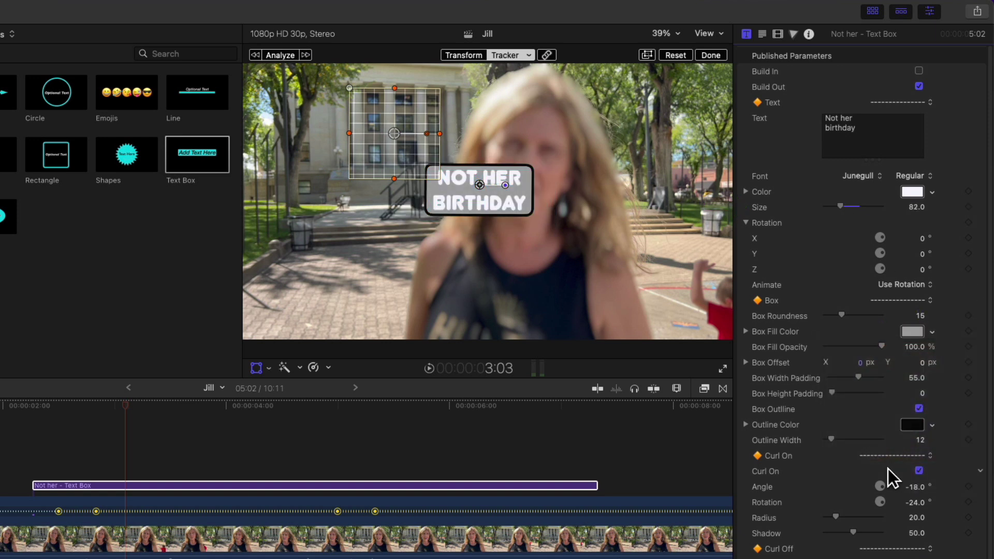
drag(882, 346, 852, 347)
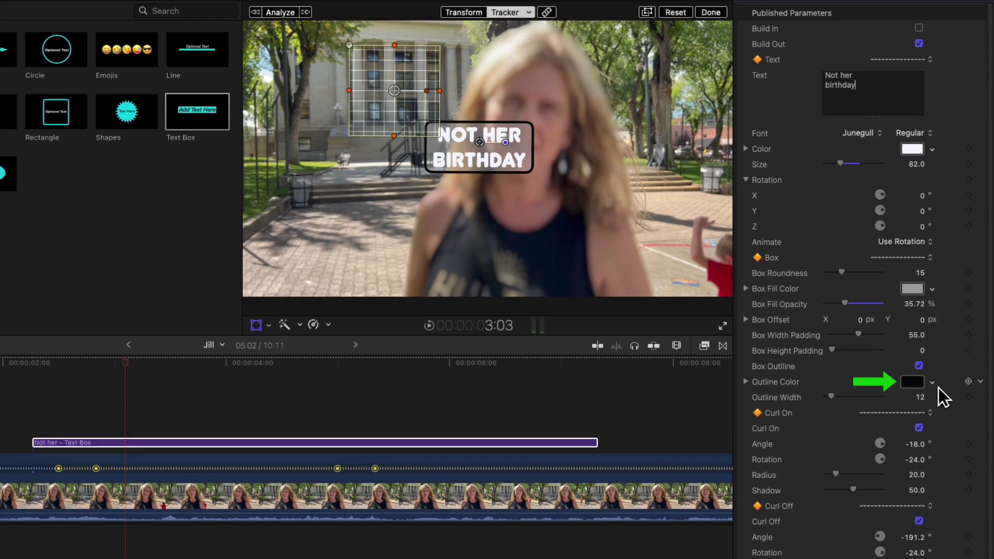
drag(938, 388, 839, 485)
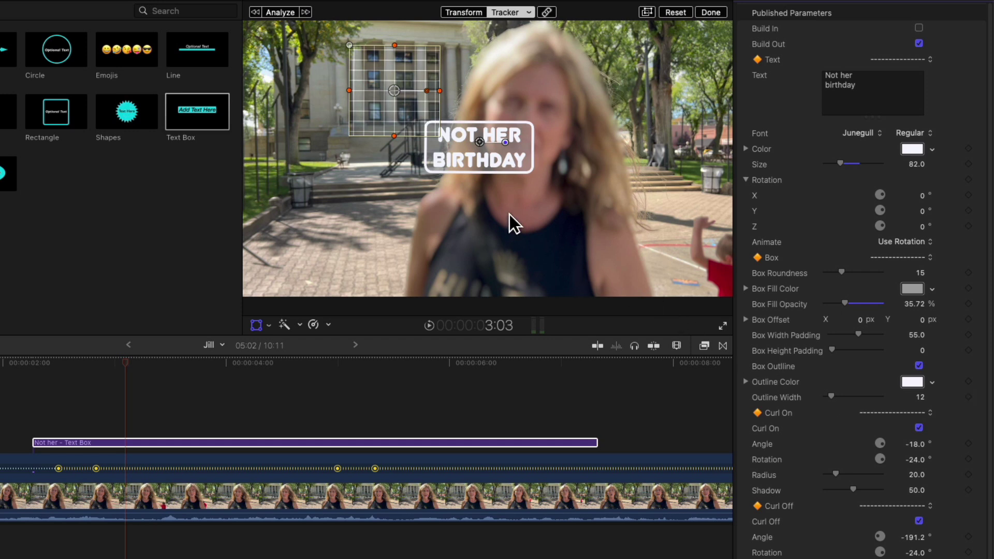
drag(482, 145, 390, 108)
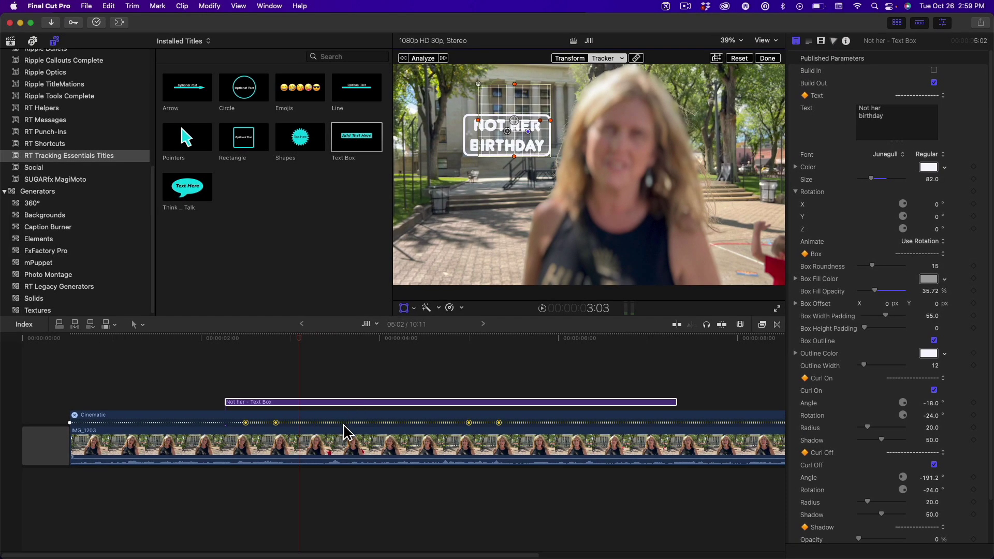
Step: Step through the cinematic clip's focus keyframes, then select the title and show the Blur effects
click(347, 445)
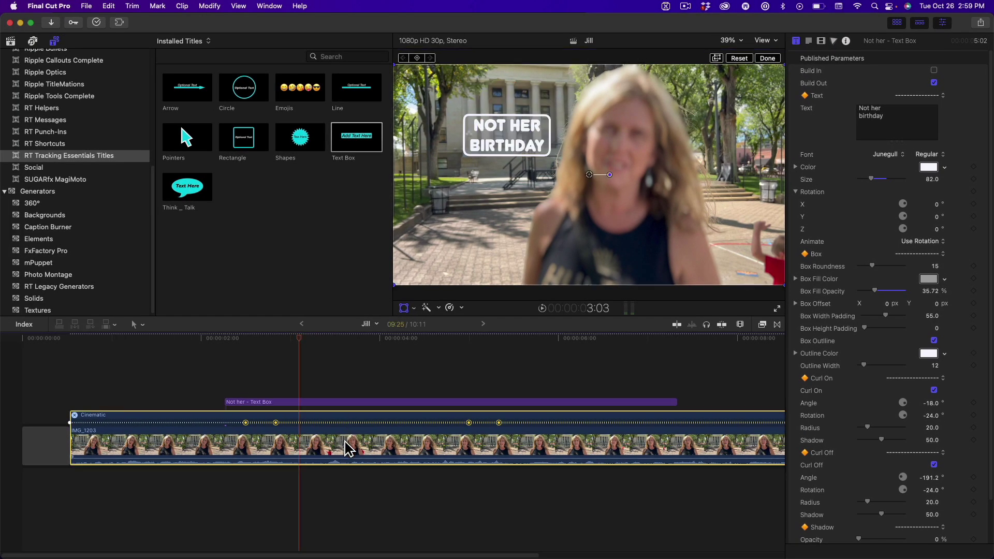
key(shift+alt+super+Left)
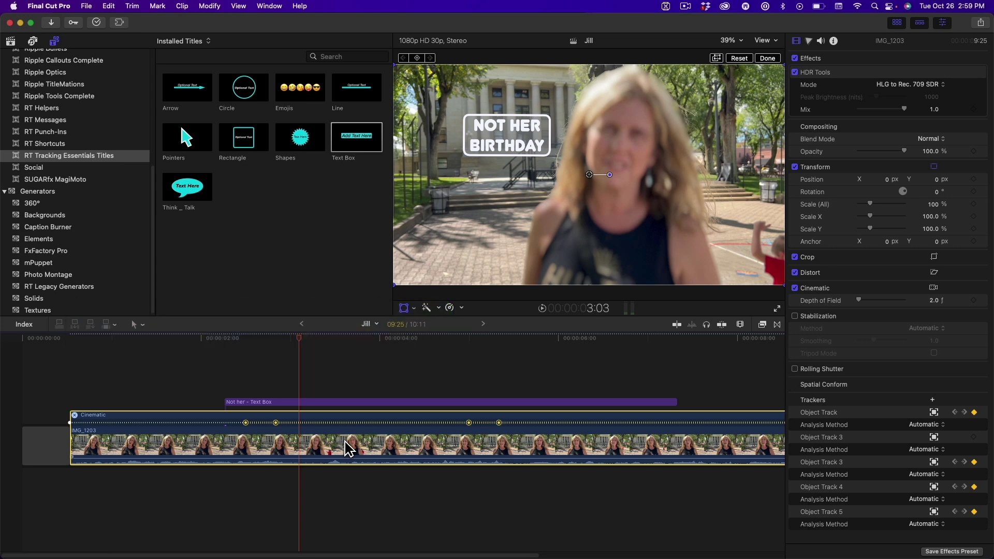
key(alt+semicolon)
key(shift+alt+super+Right)
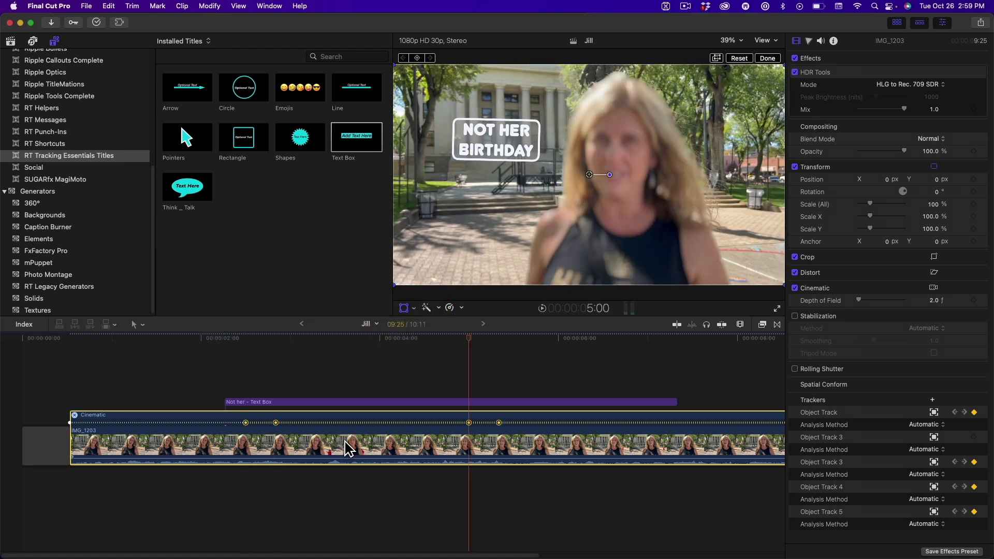
key(shift+alt+super+Left)
key(super+Up)
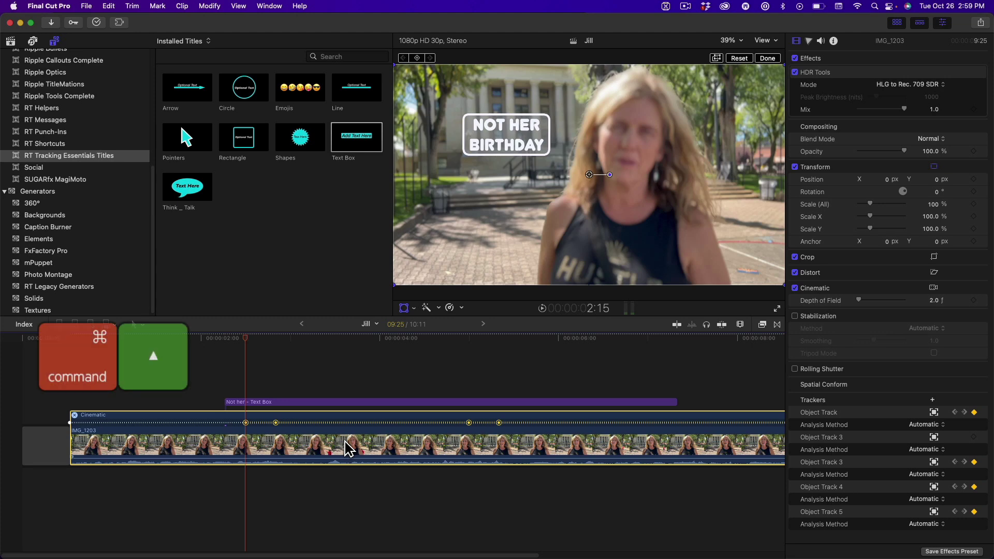
key(super+Up)
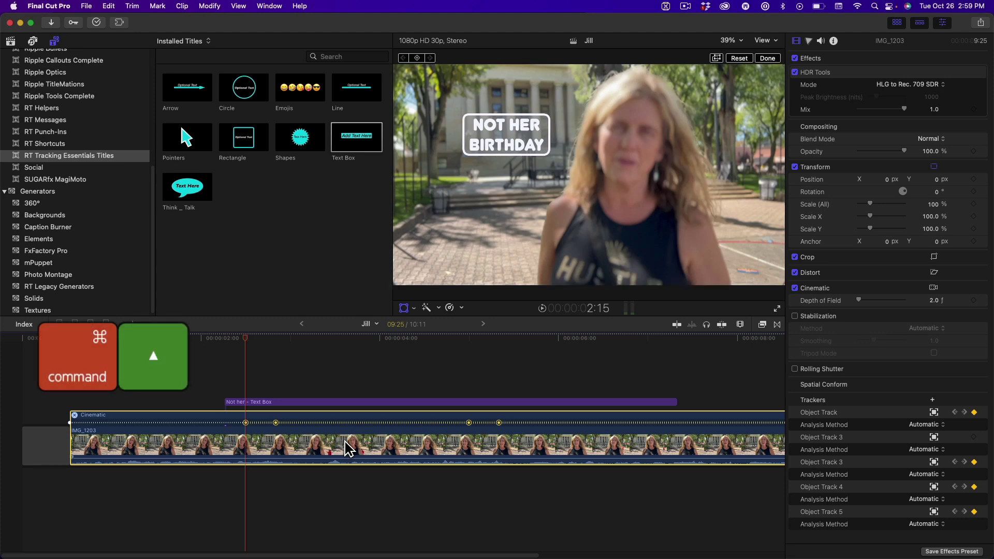
key(alt+5)
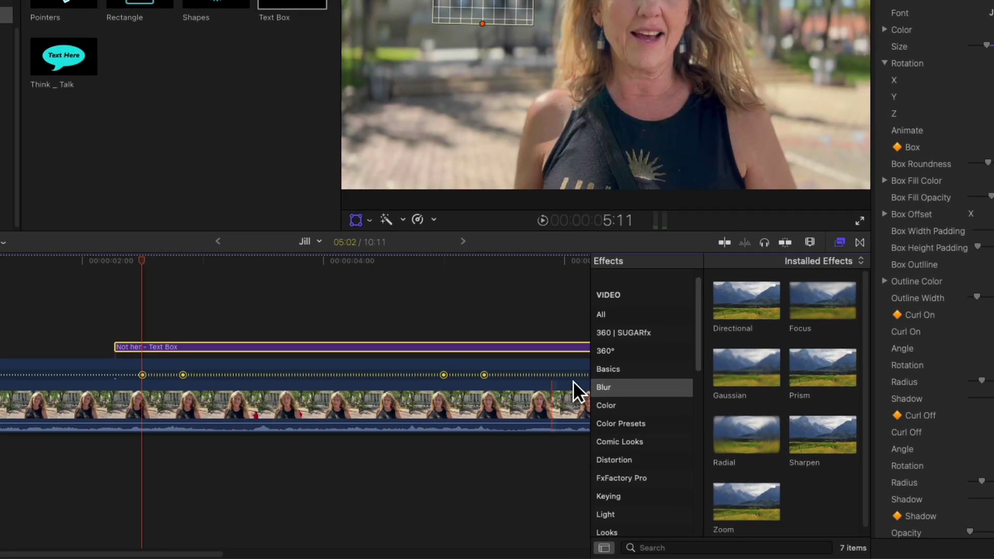
Step: Apply a Gaussian blur to the NOT HER BIRTHDAY title and show its settings in the inspector
click(738, 383)
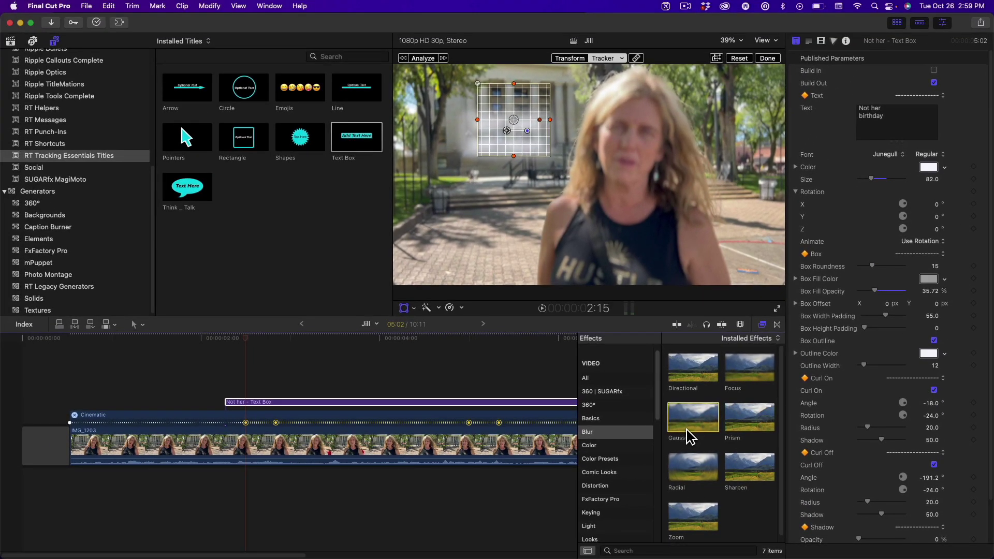
key(super+5)
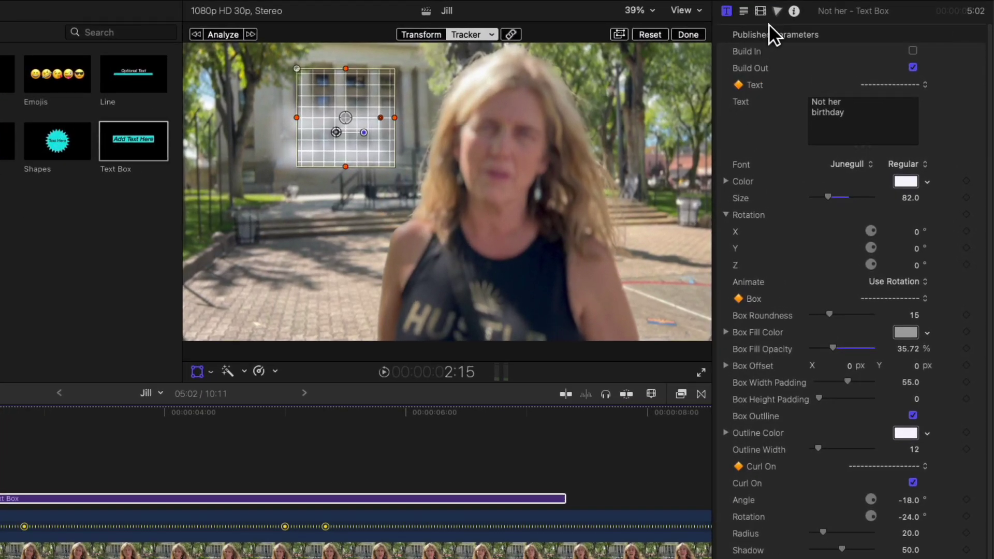
click(769, 12)
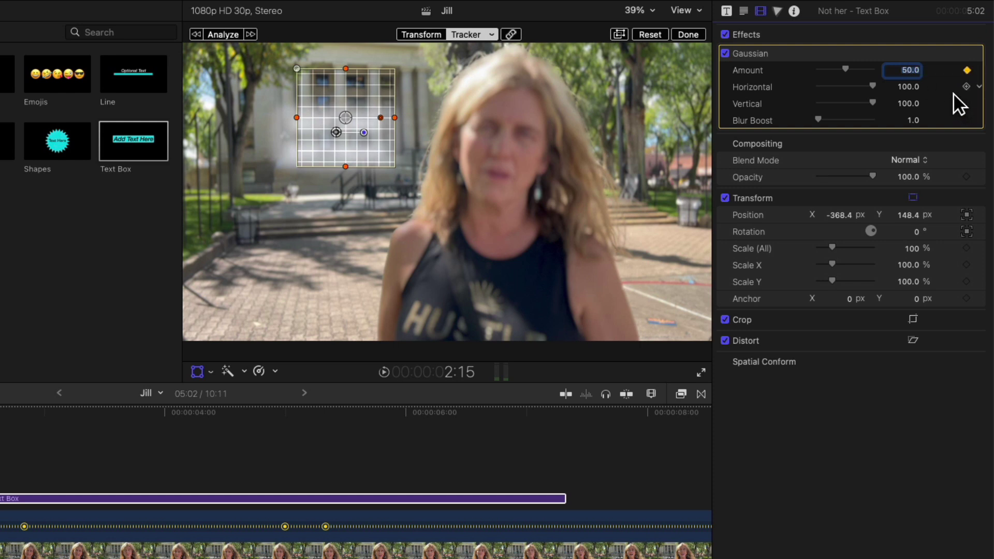
Step: At the 2:25 focus keyframe, drag the title's Gaussian blur Amount down to 0
key(super+Down)
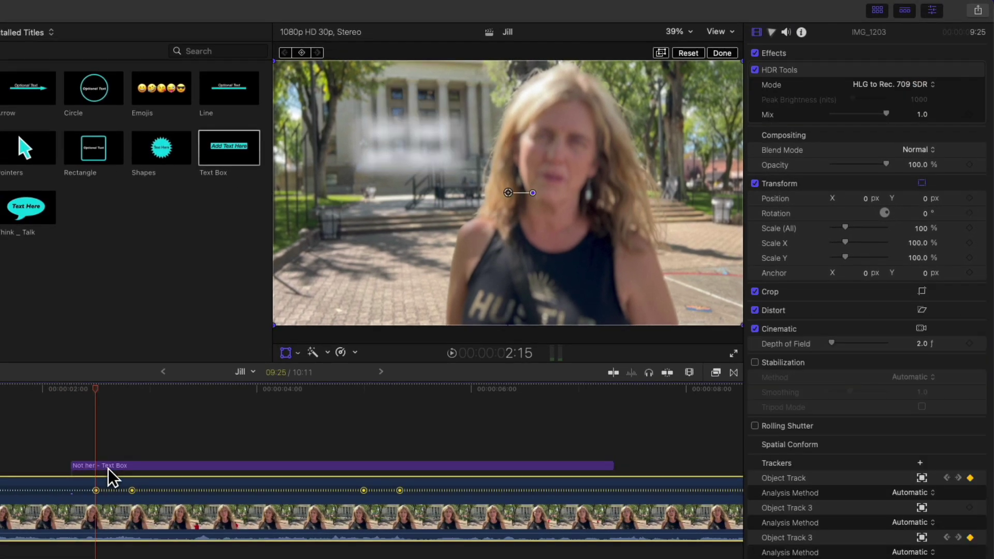
key(shift+alt+super+Right)
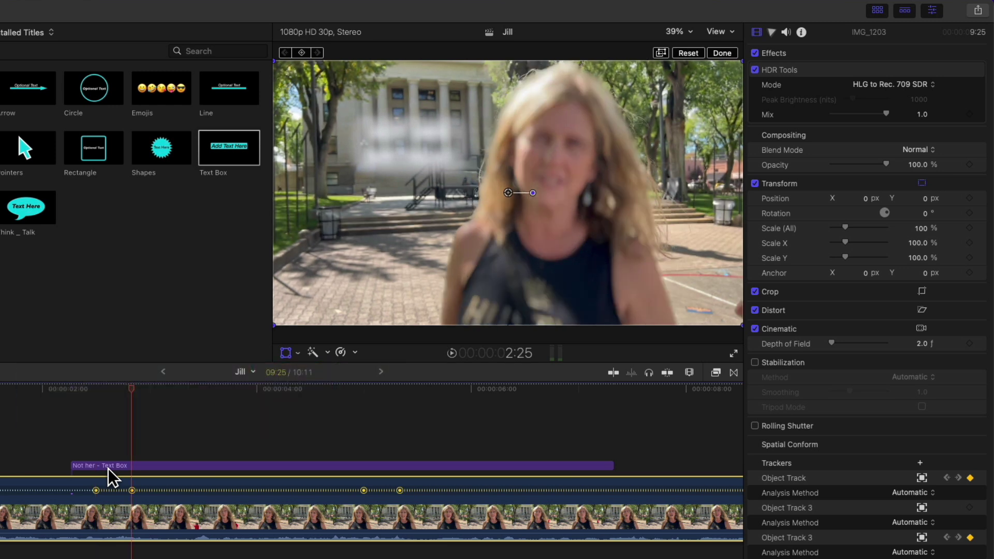
key(super+Up)
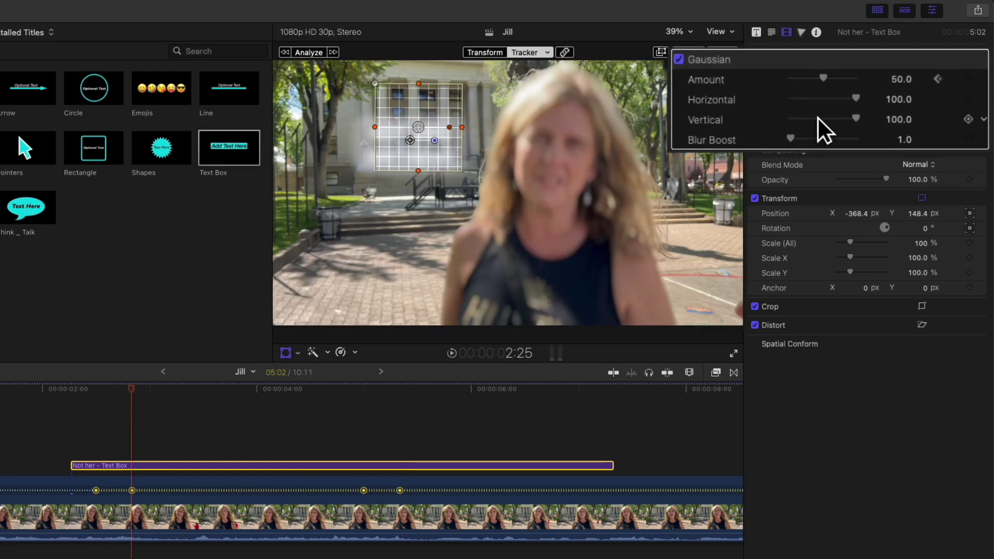
drag(840, 82, 764, 83)
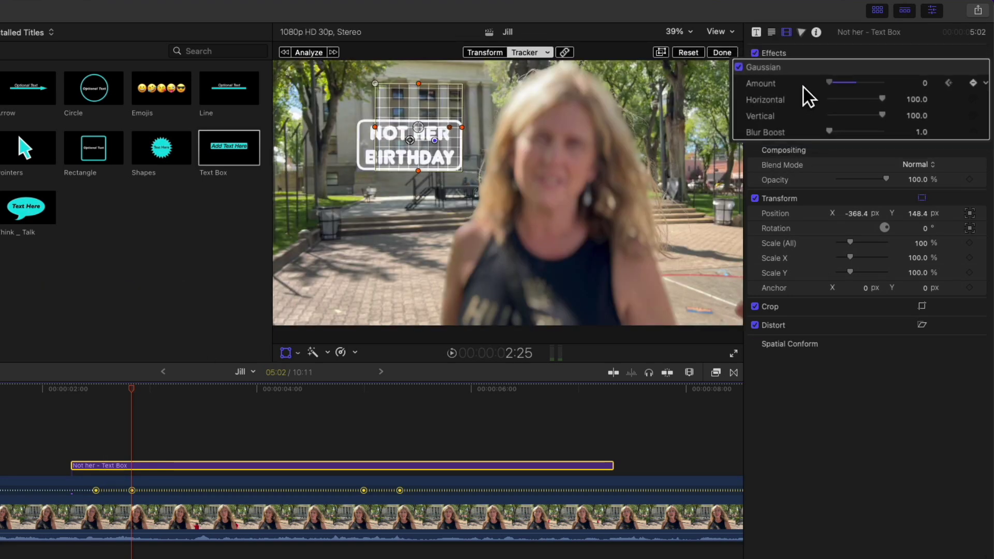
Step: At the 5:00 focus keyframe, add a blur Amount keyframe holding 0
key(super+Down)
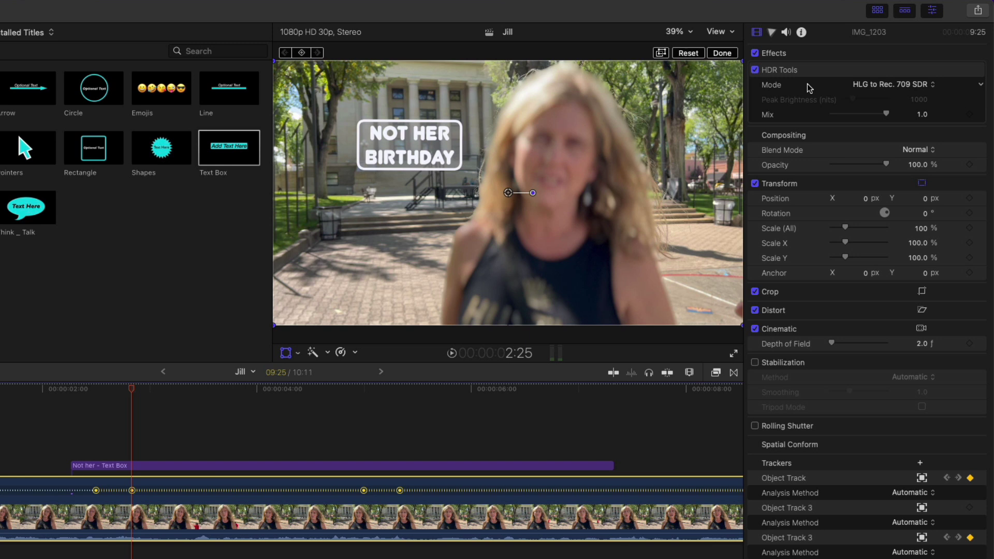
key(alt+apostrophe)
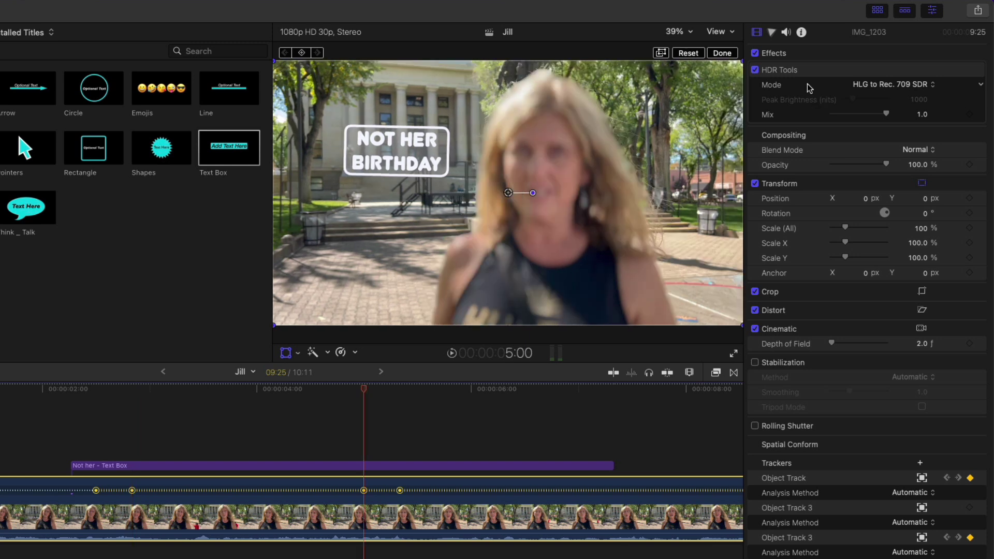
key(super+Up)
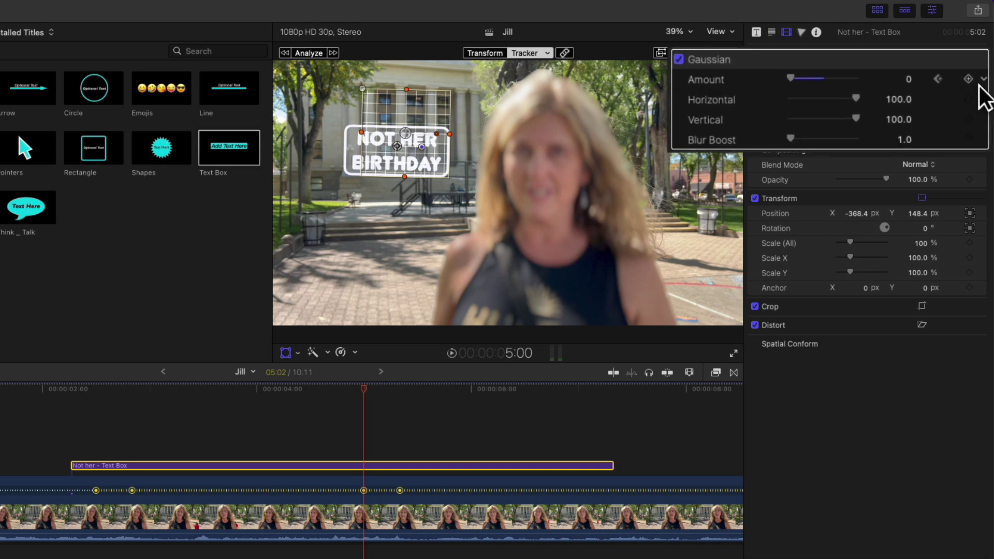
click(972, 82)
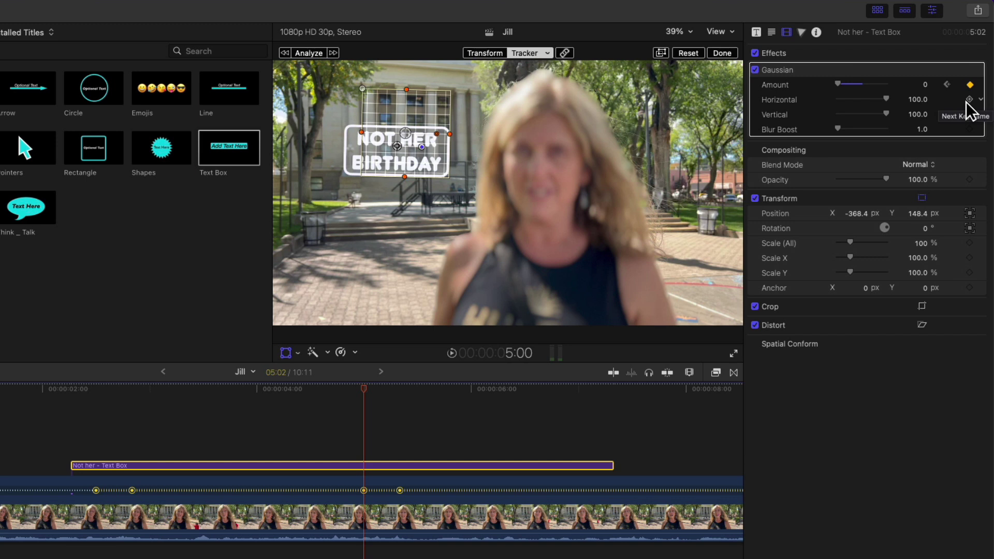
Step: At the 5:10 focus keyframe, set the title's blur Amount back to 50
key(super+Down)
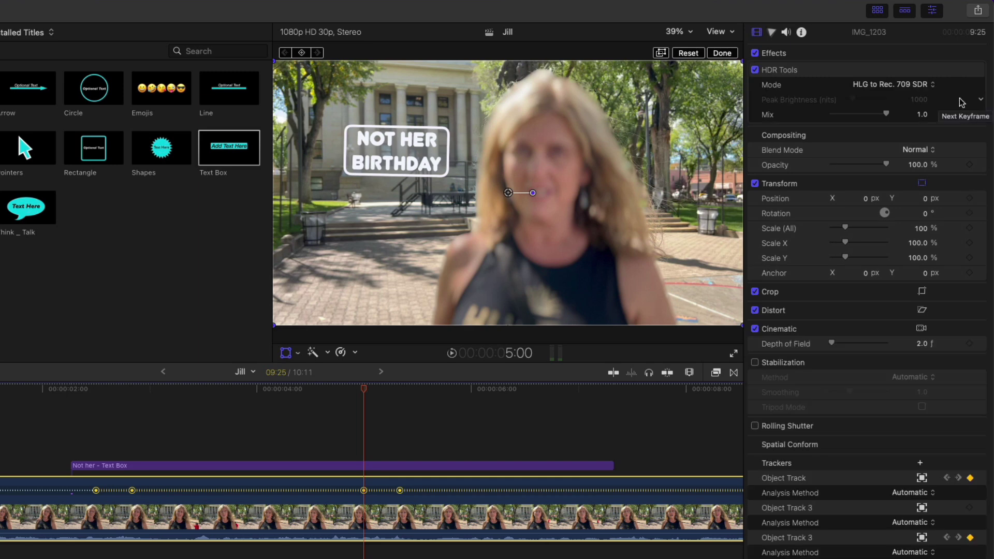
click(962, 102)
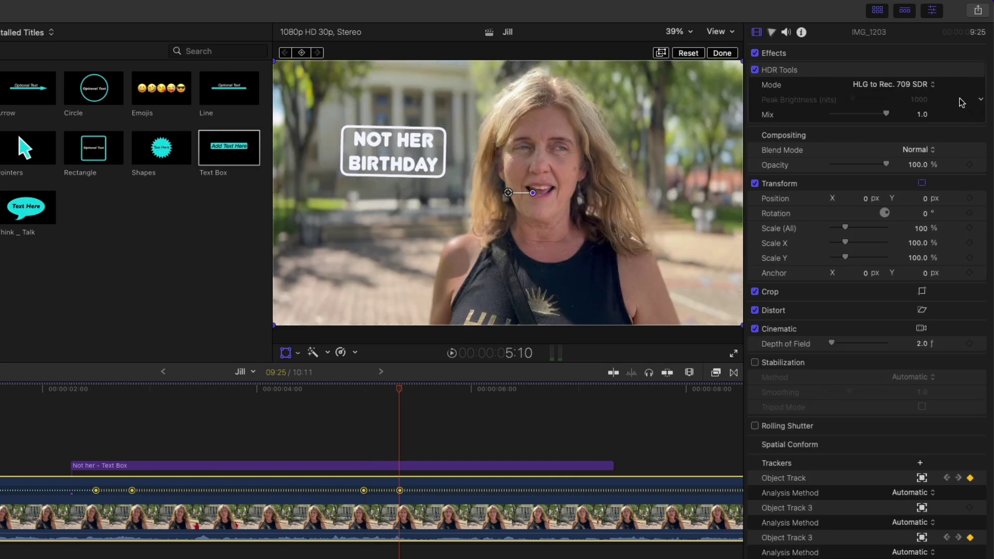
key(super+Up)
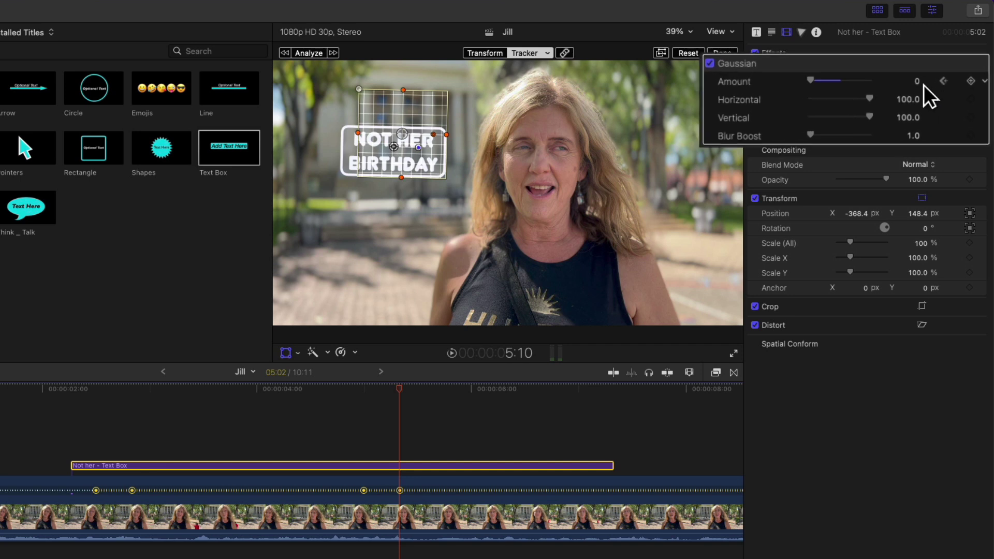
click(909, 80)
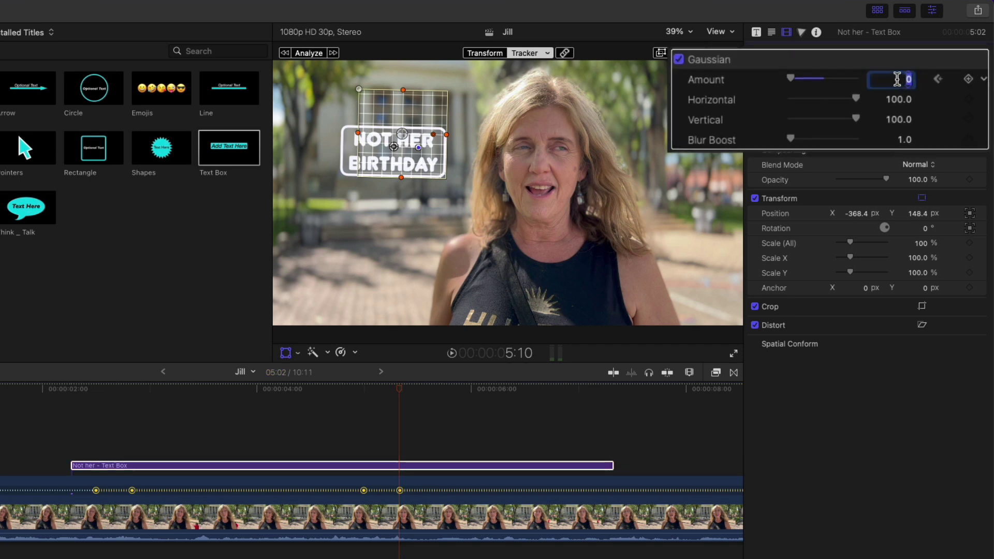
text(50)
key(Return)
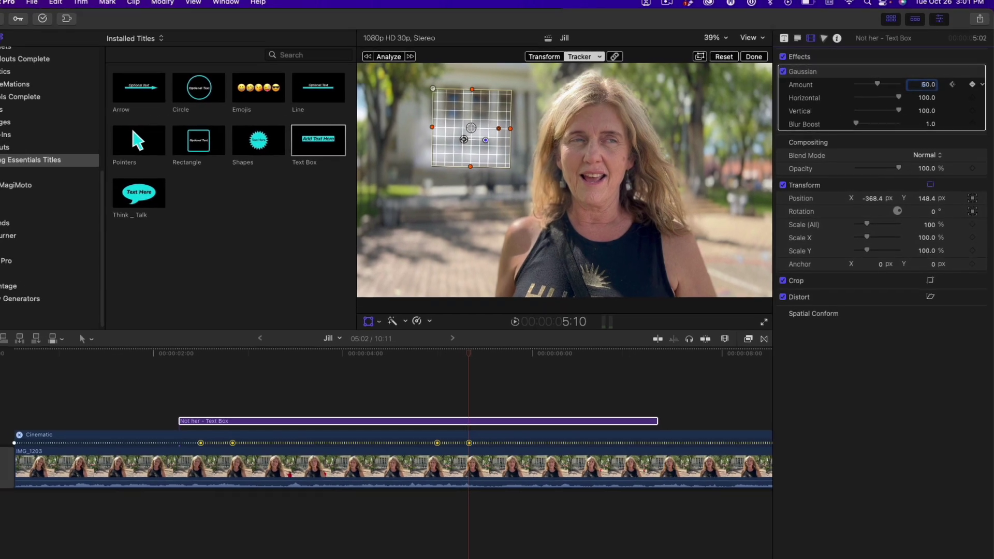
Step: Extend the NOT HER BIRTHDAY title's left edge to the clip's first frame, then park the playhead near the start
click(970, 84)
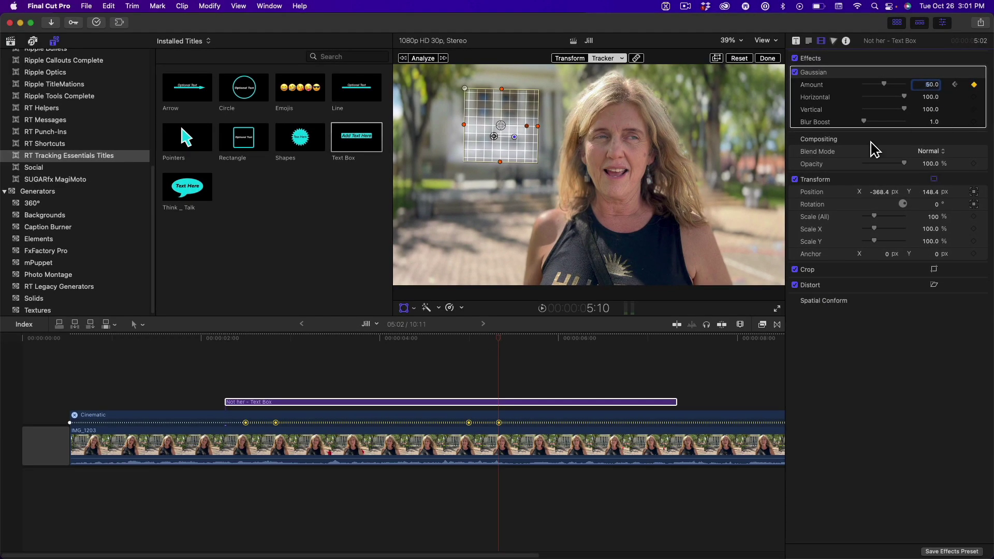
drag(226, 403, 78, 413)
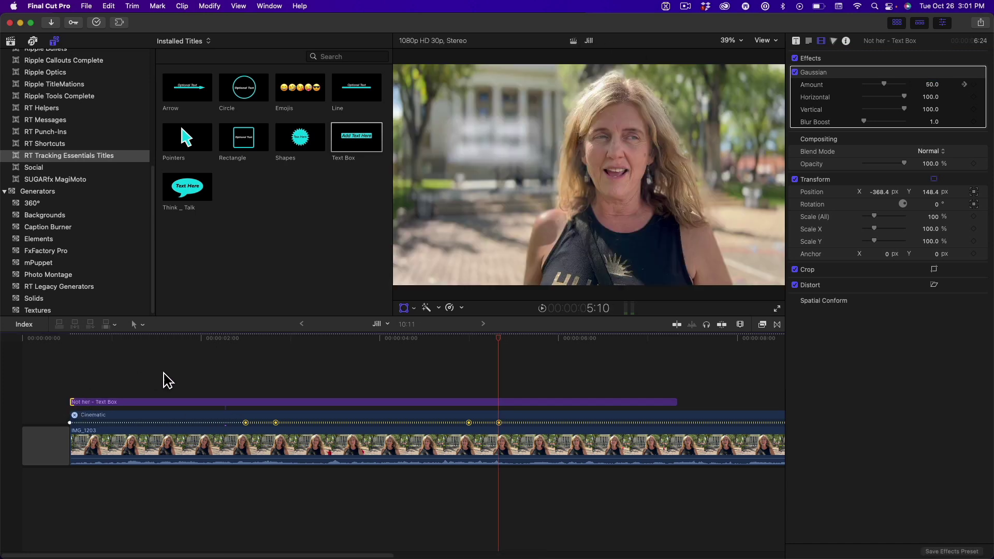
drag(251, 351, 88, 370)
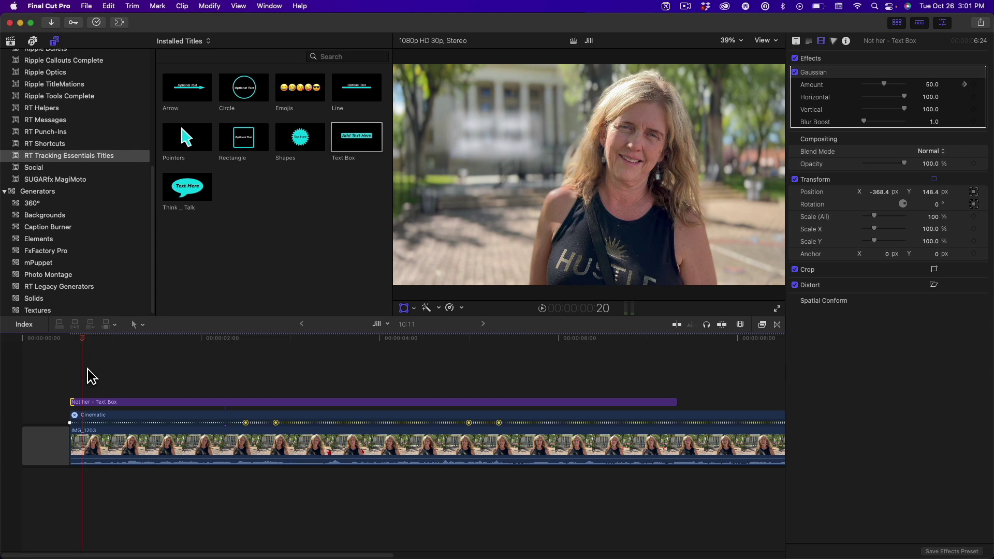
key(space)
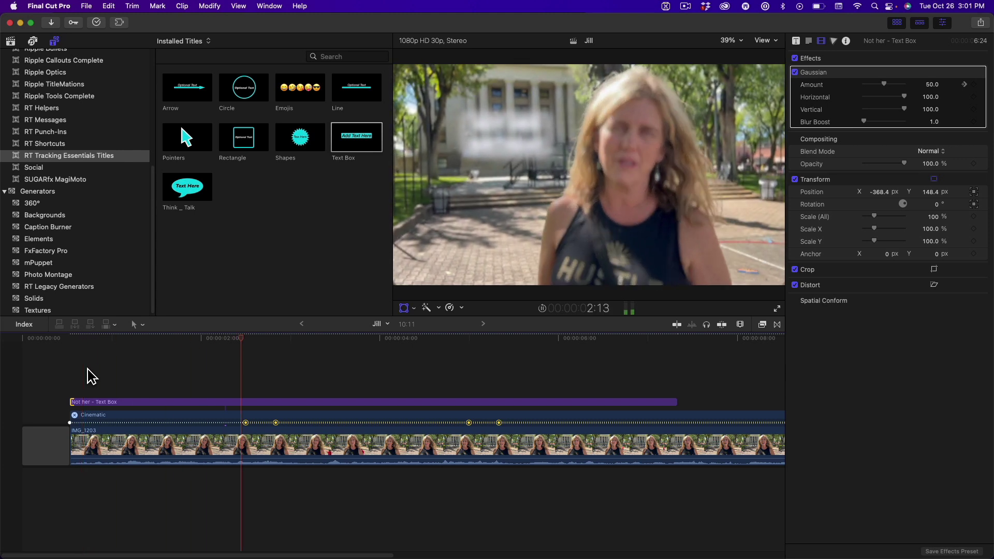